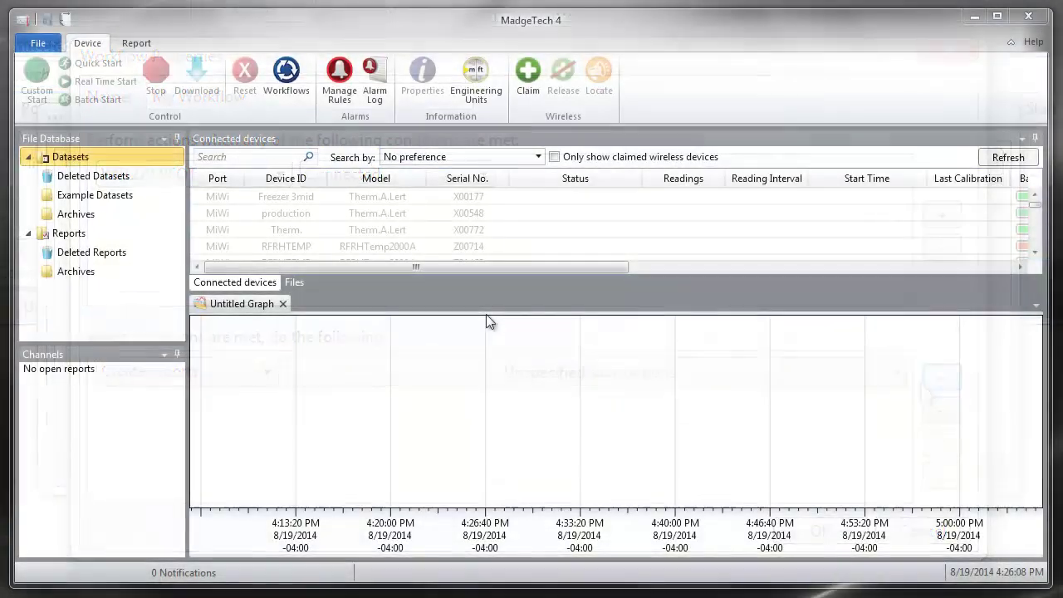
Step: From the Workflows manager, create a new workflow and name it 'My Workflow'
{"action": "left_click", "coordinate": [287, 75]}
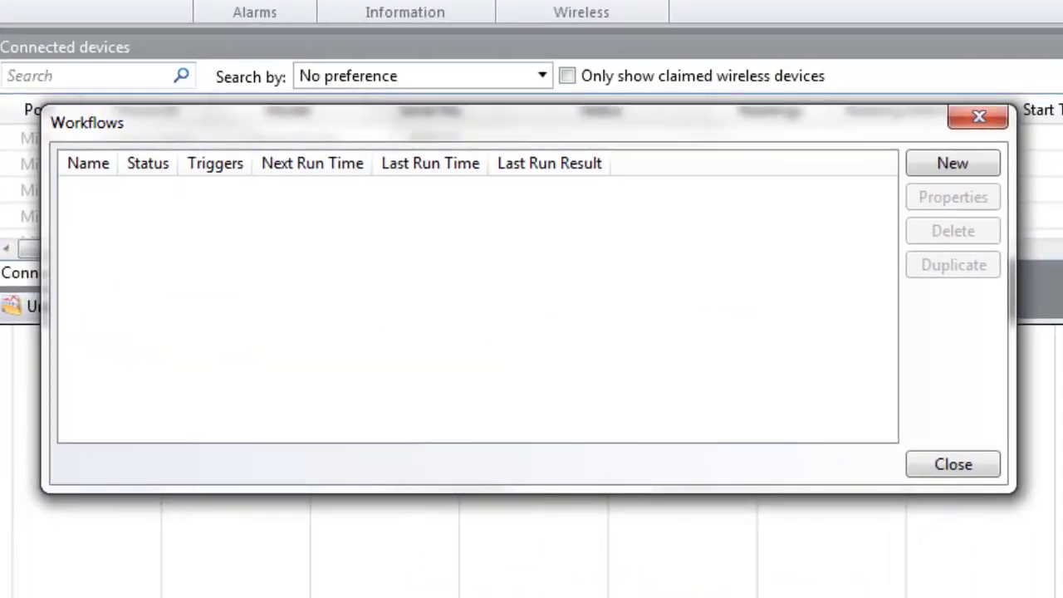
{"action": "left_click", "coordinate": [920, 167]}
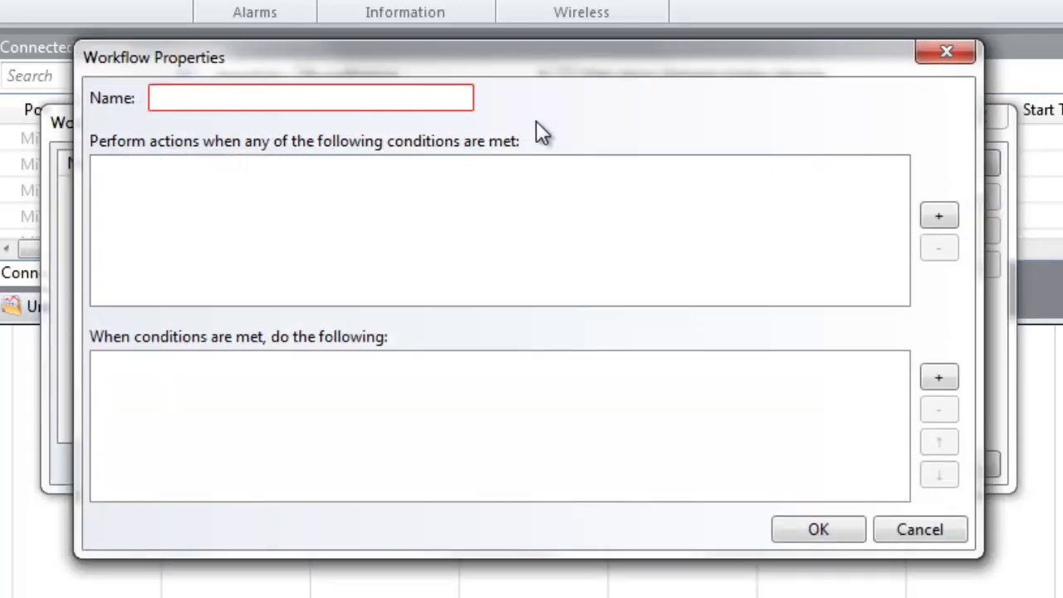
{"action": "left_click", "coordinate": [210, 96]}
{"action": "type", "text": "M"}
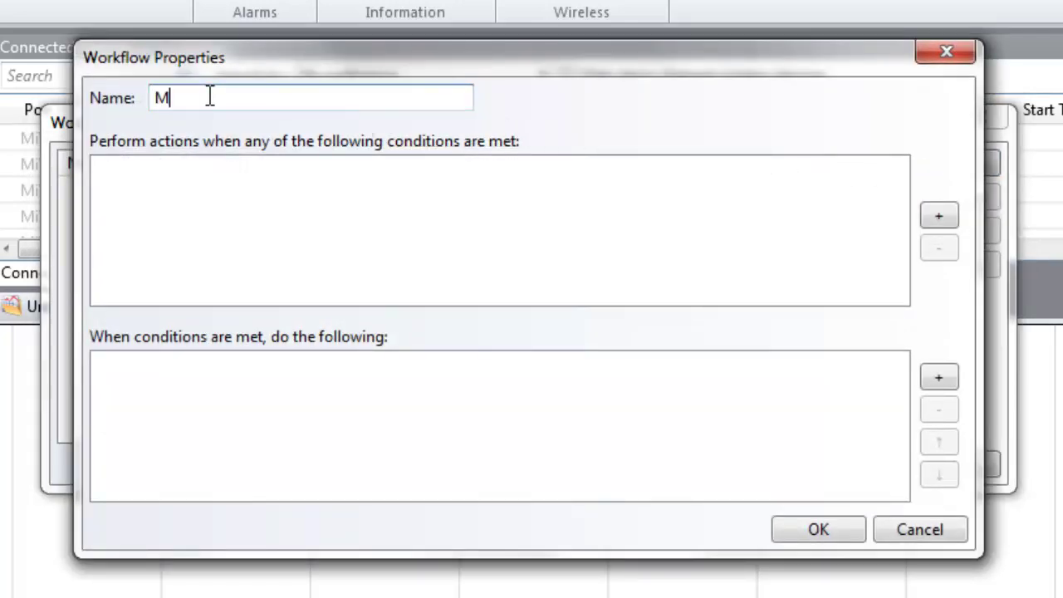
{"action": "type", "text": "y Workflow"}
Step: Add a condition and try a Cryo-Temp device model with serial Z00072, then cancel it
{"action": "left_click", "coordinate": [939, 217]}
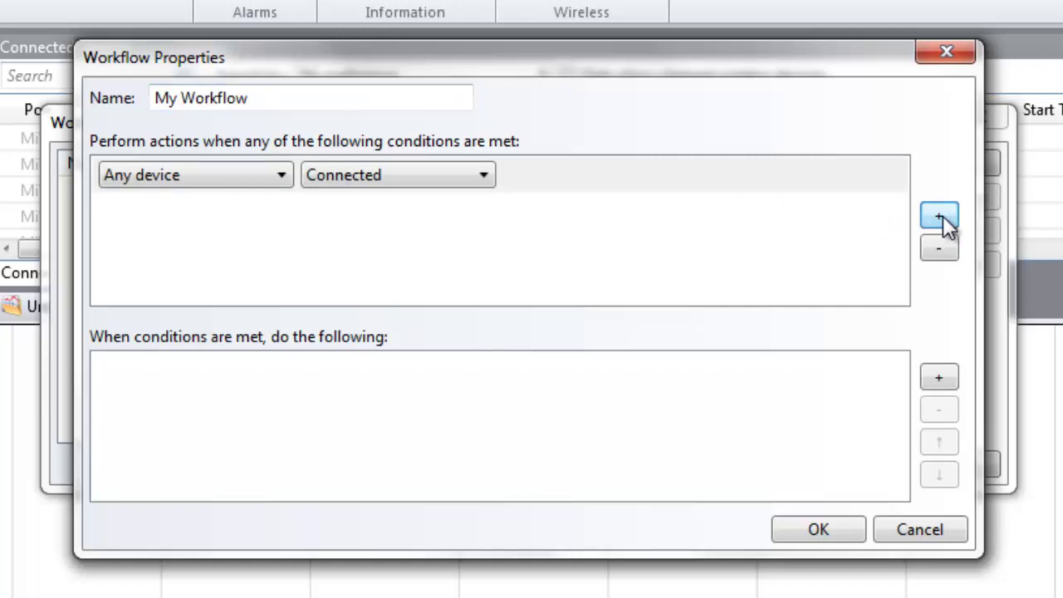
{"action": "left_click", "coordinate": [253, 183]}
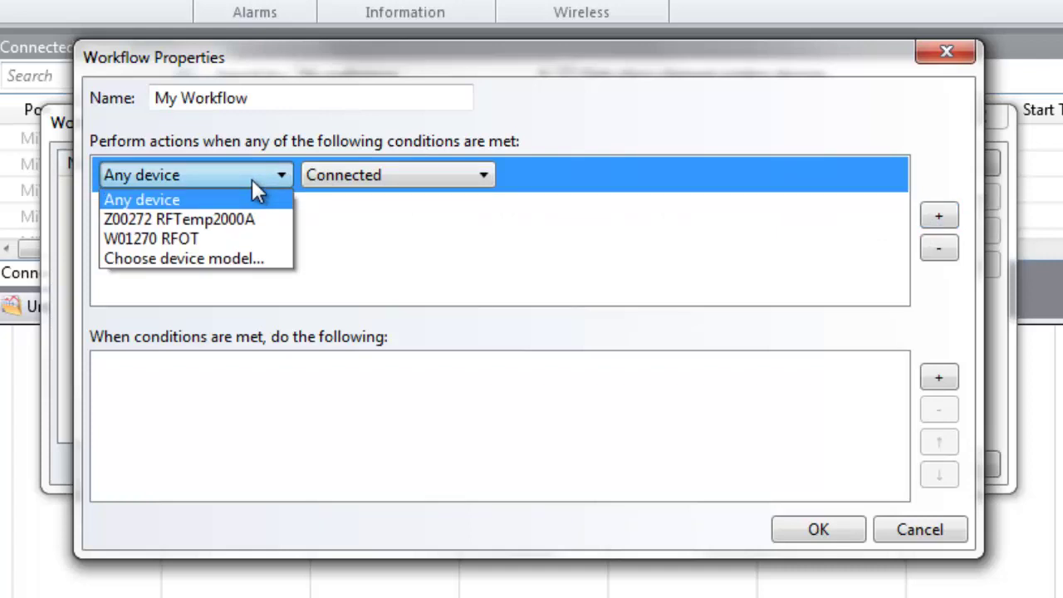
{"action": "left_click", "coordinate": [227, 253]}
{"action": "left_click", "coordinate": [474, 252]}
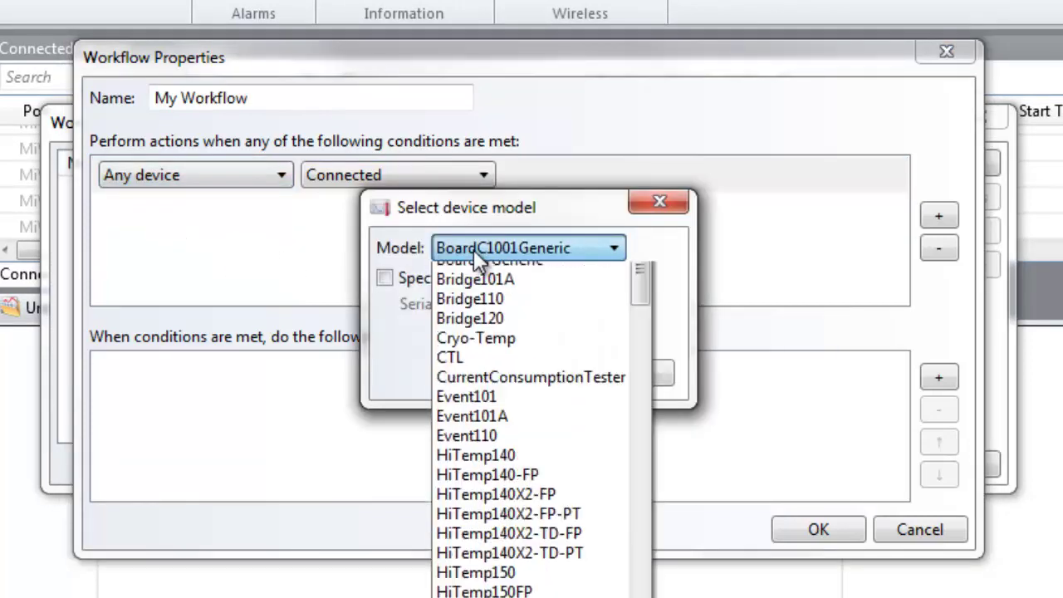
{"action": "left_click", "coordinate": [489, 383]}
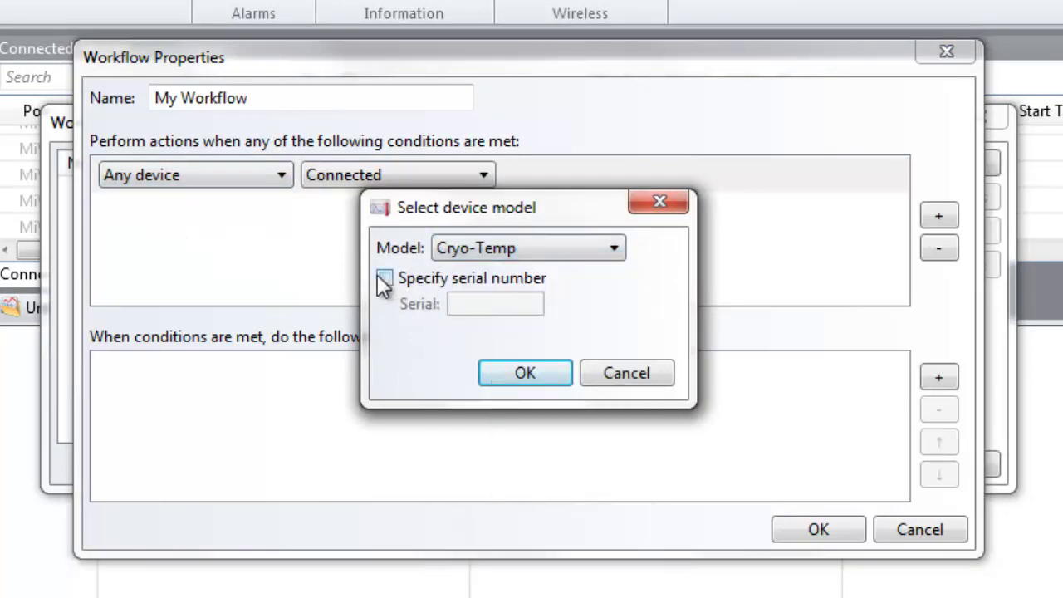
{"action": "left_click", "coordinate": [384, 278]}
{"action": "left_click", "coordinate": [493, 303]}
{"action": "type", "text": "Z00072"}
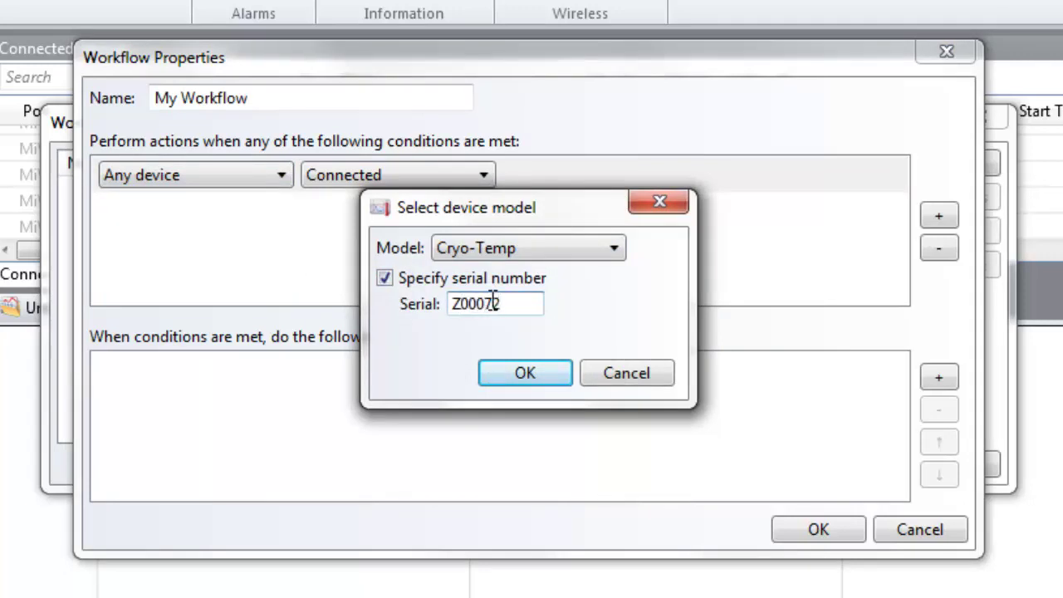
{"action": "key", "text": "Return"}
Step: Set the condition's trigger device to W01270 RFOT
{"action": "left_click", "coordinate": [249, 176]}
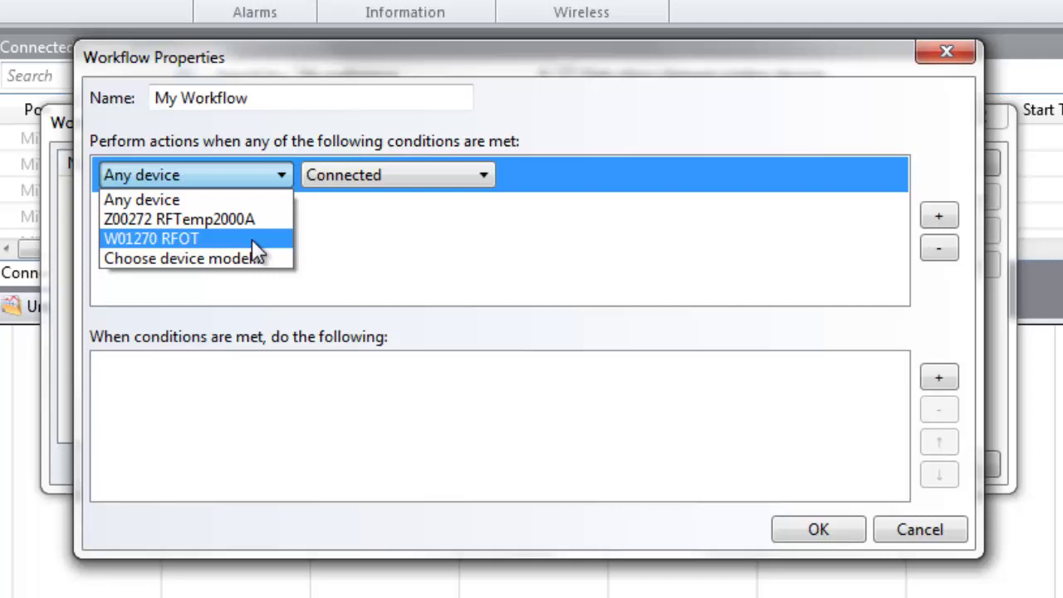
{"action": "left_click", "coordinate": [251, 240]}
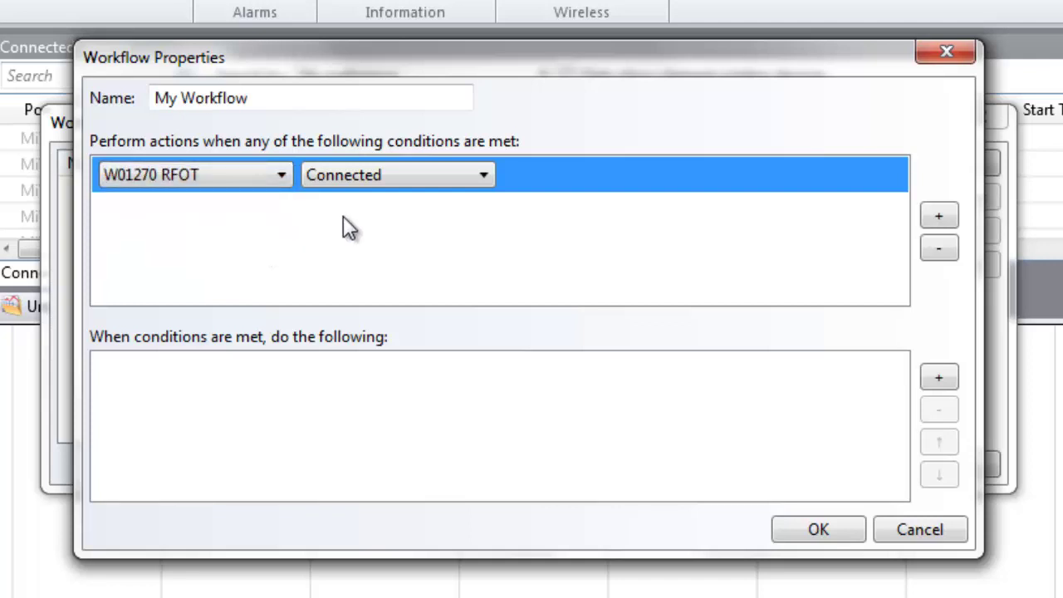
{"action": "left_click", "coordinate": [412, 175]}
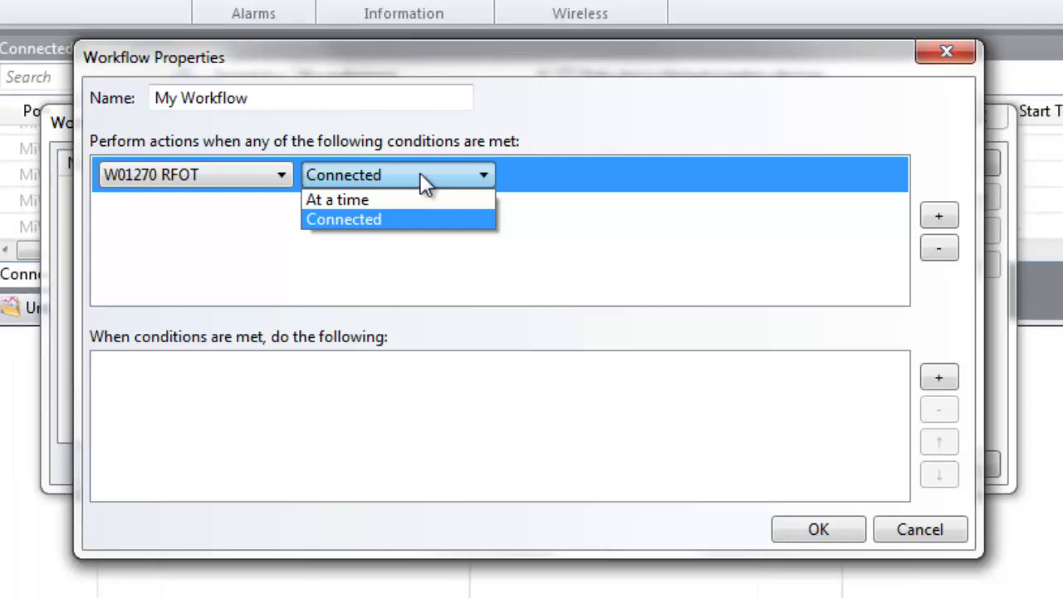
{"action": "left_click", "coordinate": [420, 200]}
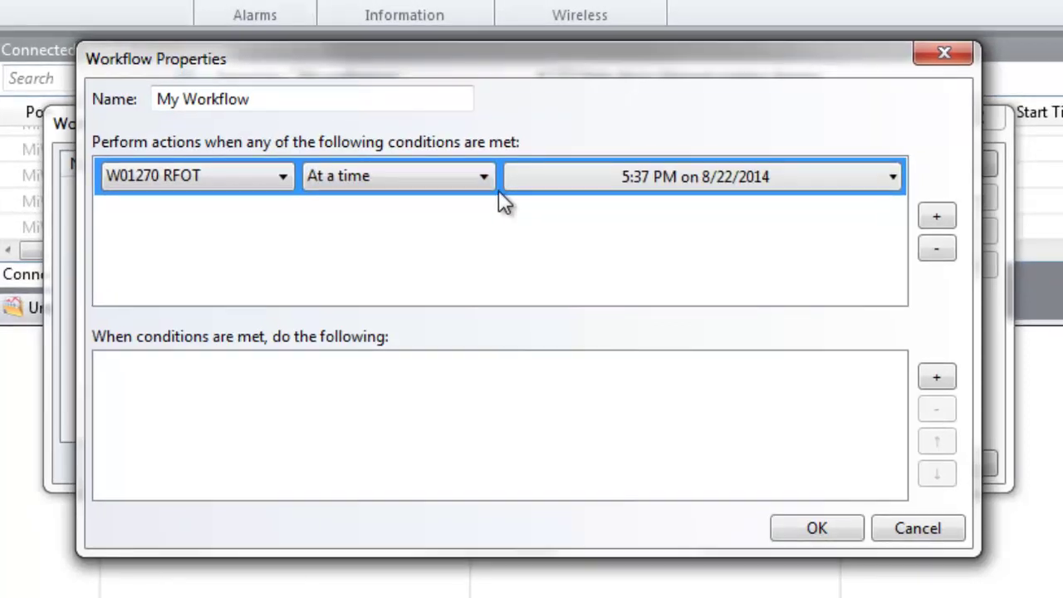
{"action": "left_click", "coordinate": [506, 191]}
{"action": "left_click", "coordinate": [1032, 244]}
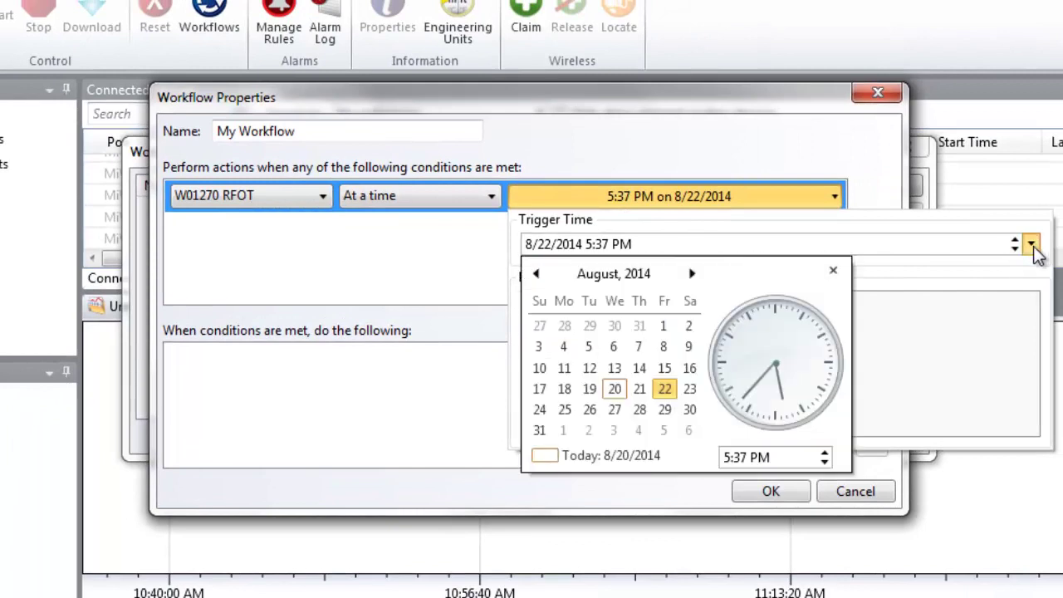
{"action": "left_click", "coordinate": [639, 388]}
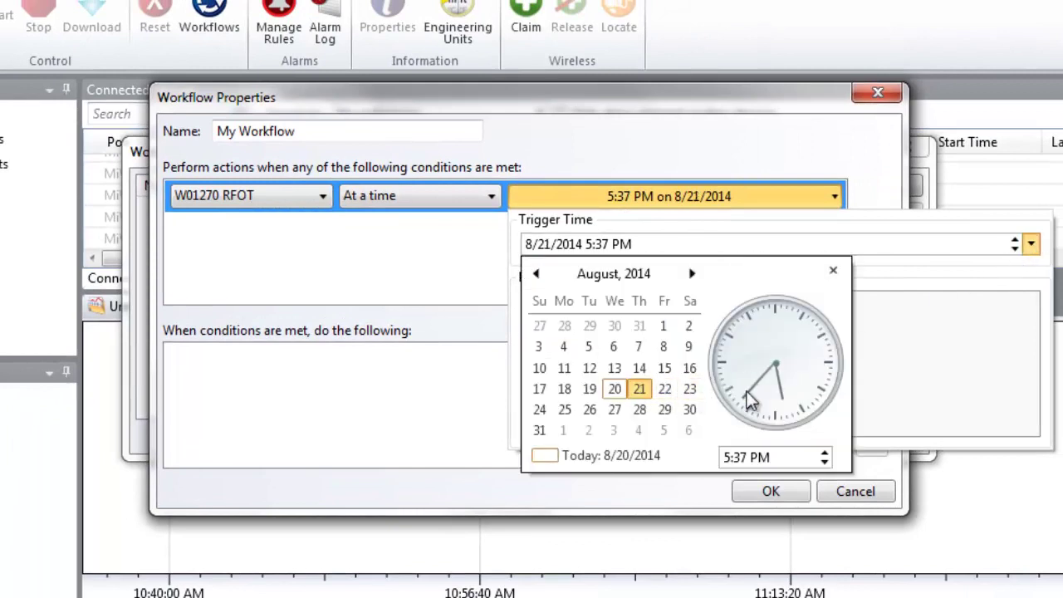
{"action": "left_click", "coordinate": [726, 344]}
{"action": "left_click", "coordinate": [888, 354]}
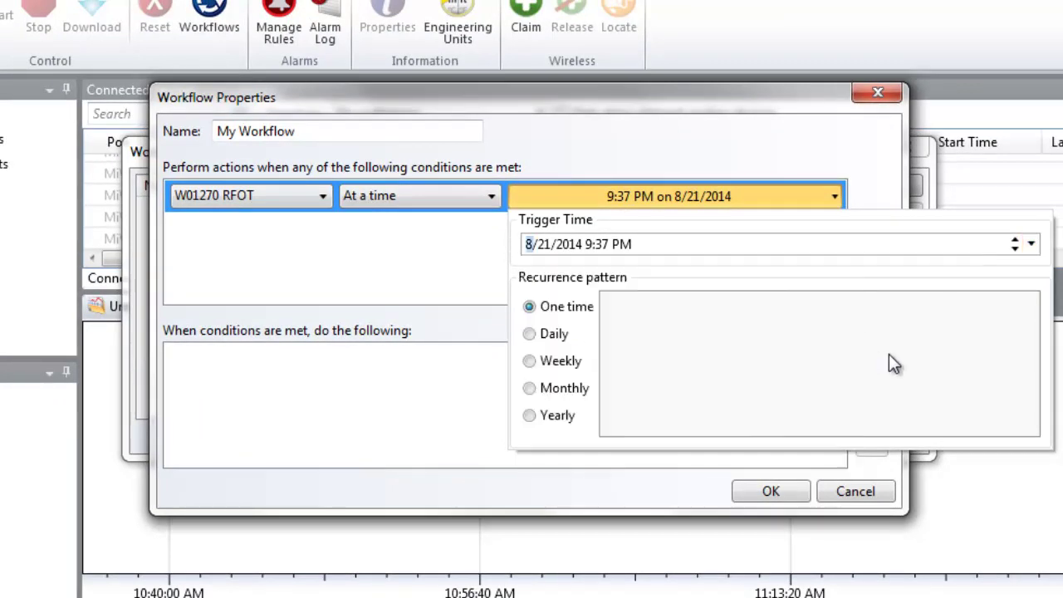
{"action": "left_click", "coordinate": [528, 333]}
{"action": "left_click", "coordinate": [529, 360]}
{"action": "left_click", "coordinate": [529, 388]}
{"action": "left_click", "coordinate": [529, 415]}
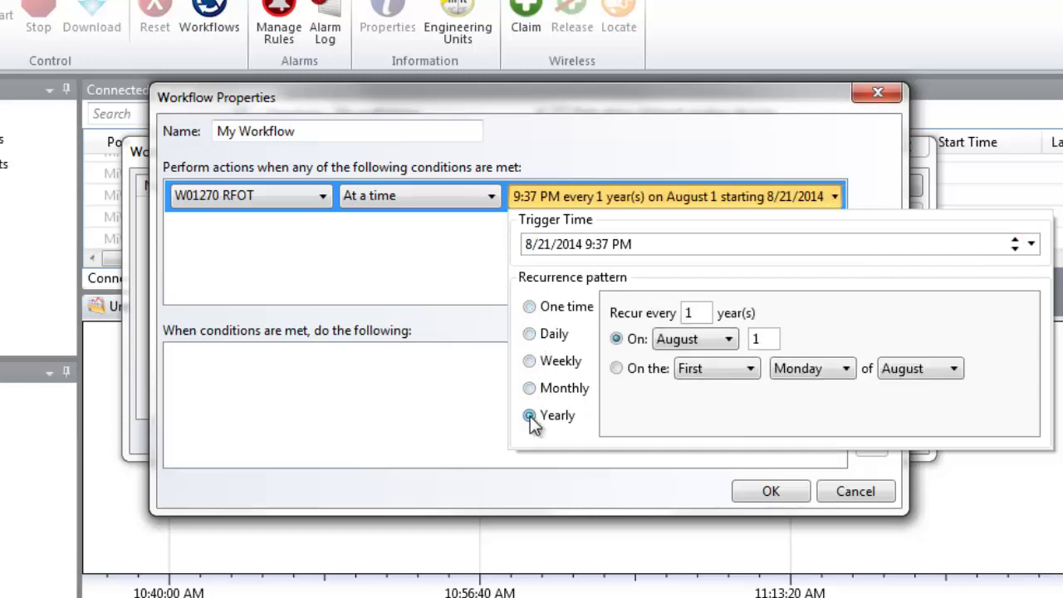
{"action": "left_click", "coordinate": [487, 272]}
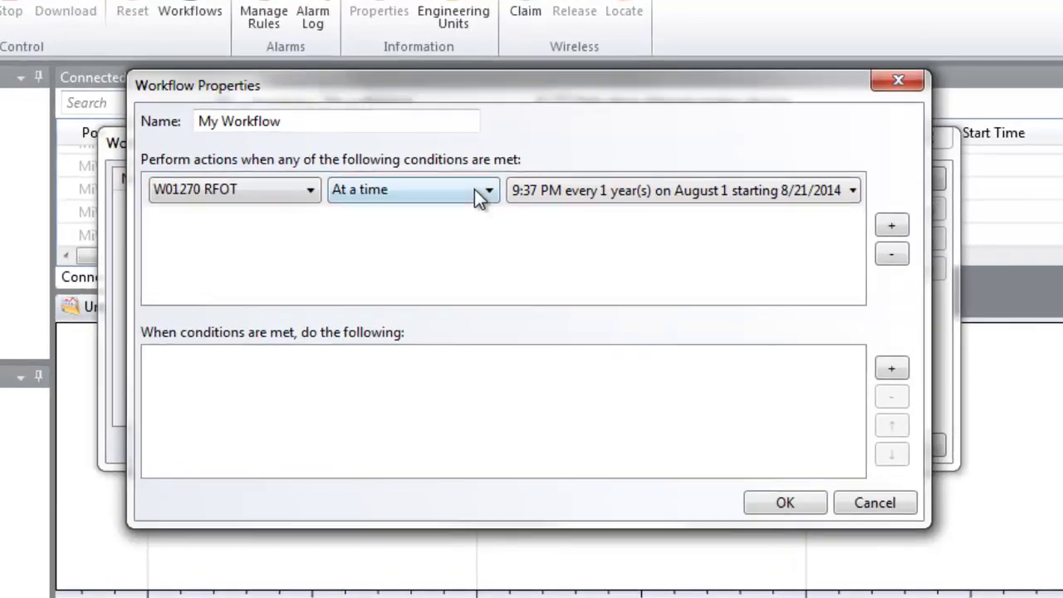
{"action": "left_click", "coordinate": [477, 190]}
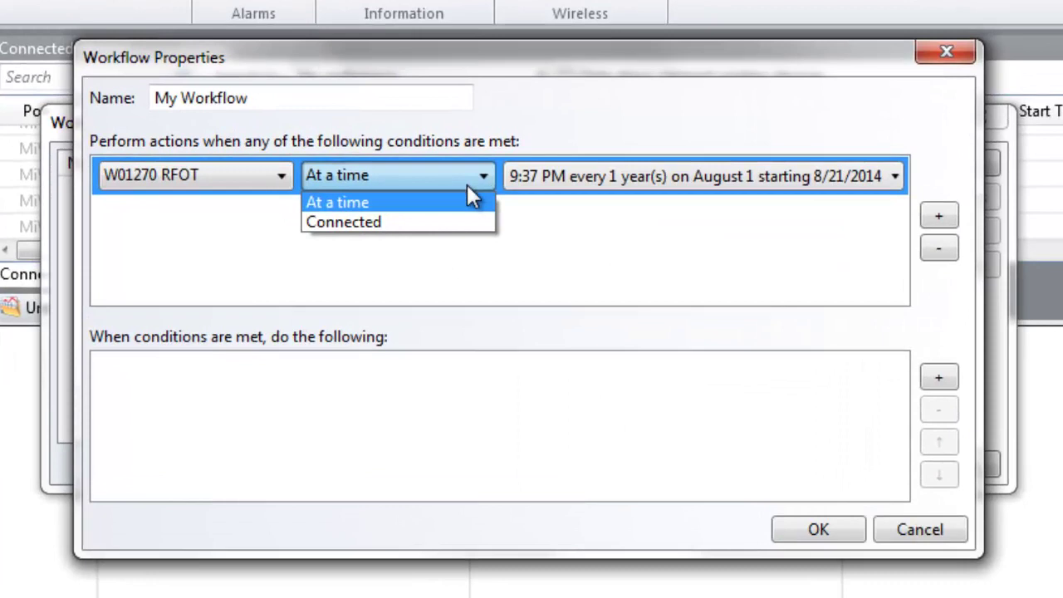
{"action": "left_click", "coordinate": [420, 229]}
{"action": "left_click", "coordinate": [407, 218]}
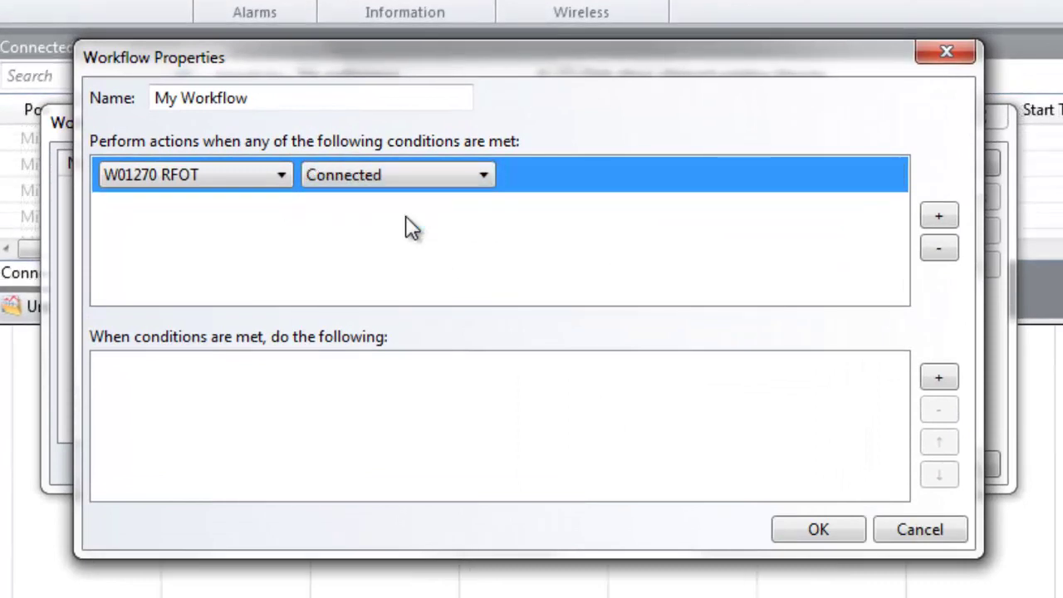
Step: Add a new action, keep it as Create reports, and check its report save options
{"action": "left_click", "coordinate": [937, 379]}
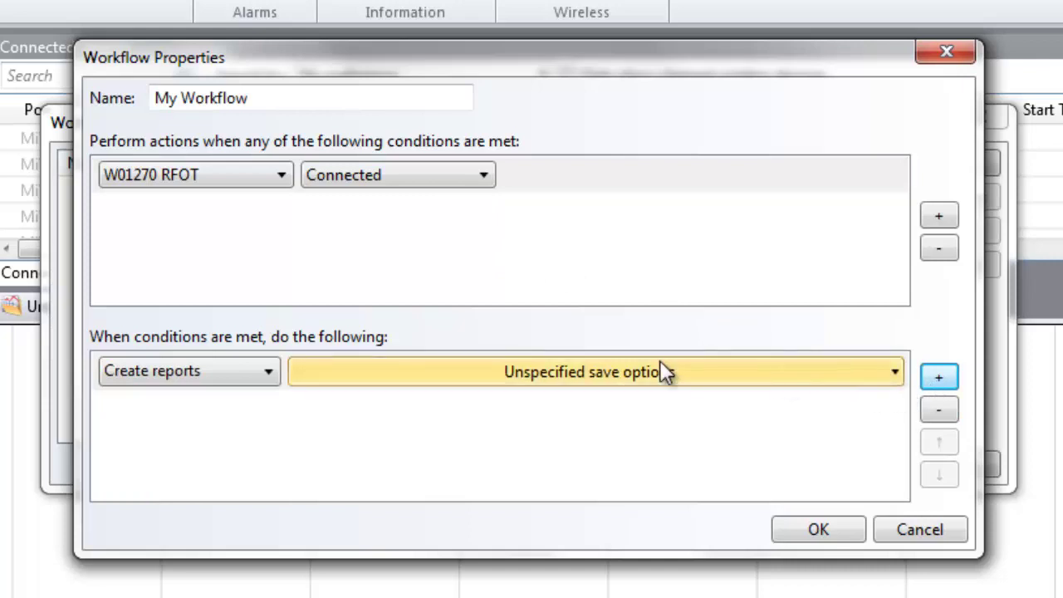
{"action": "left_click", "coordinate": [241, 376]}
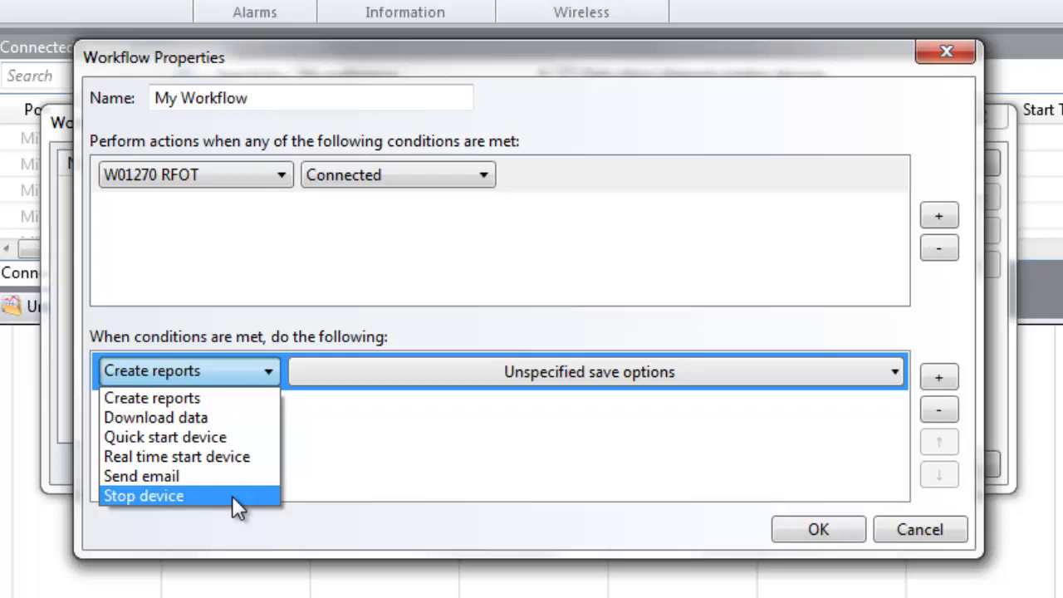
{"action": "left_click", "coordinate": [232, 520]}
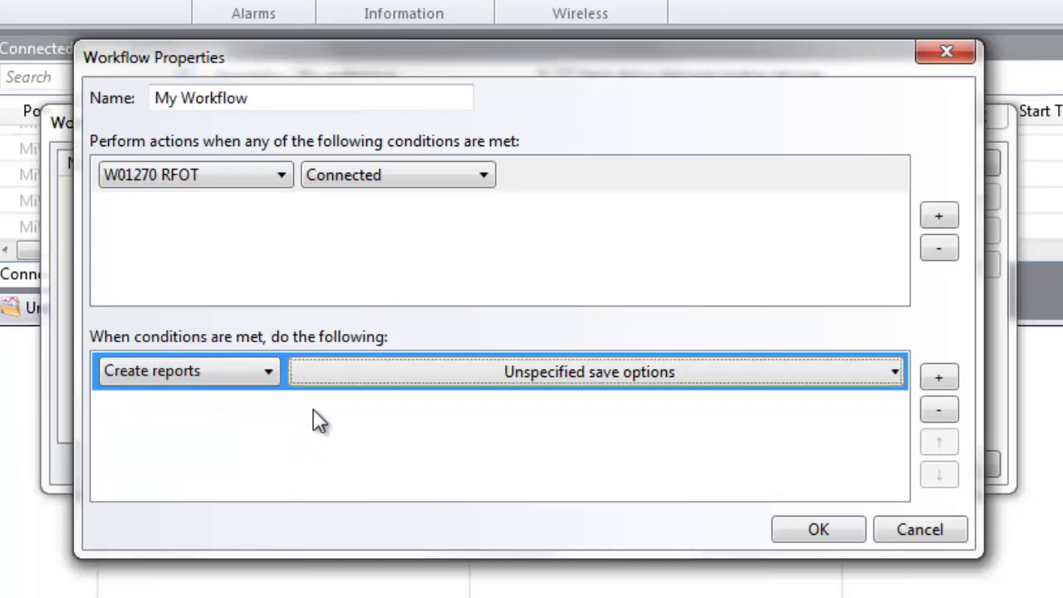
{"action": "left_click", "coordinate": [334, 372]}
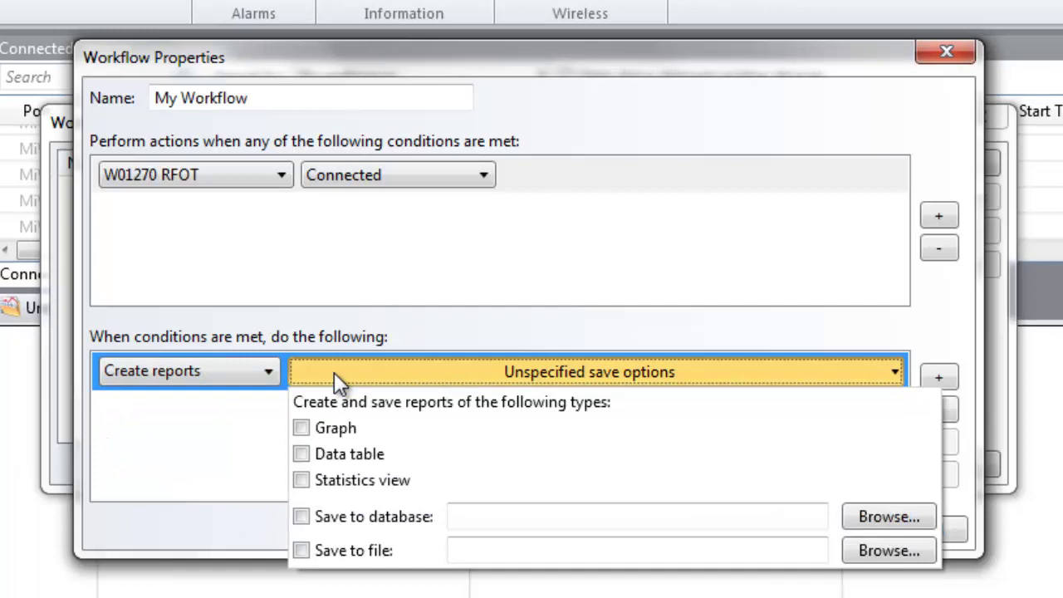
{"action": "left_click", "coordinate": [334, 372]}
Step: Switch the action to Send email without choosing a recipient, then bring up the action types again
{"action": "left_click", "coordinate": [253, 369]}
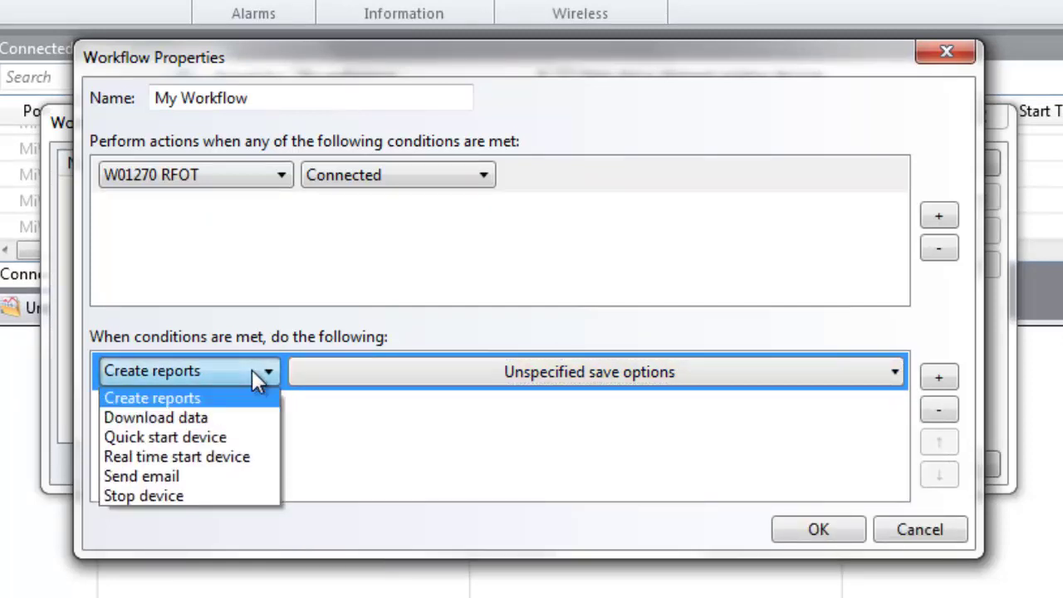
{"action": "left_click", "coordinate": [242, 477]}
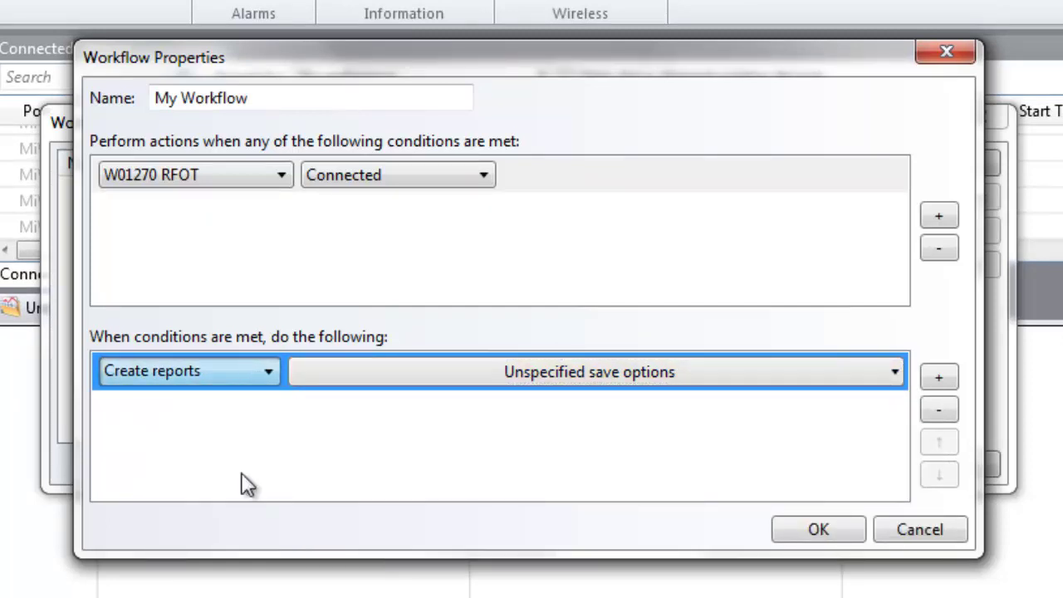
{"action": "left_click", "coordinate": [396, 375]}
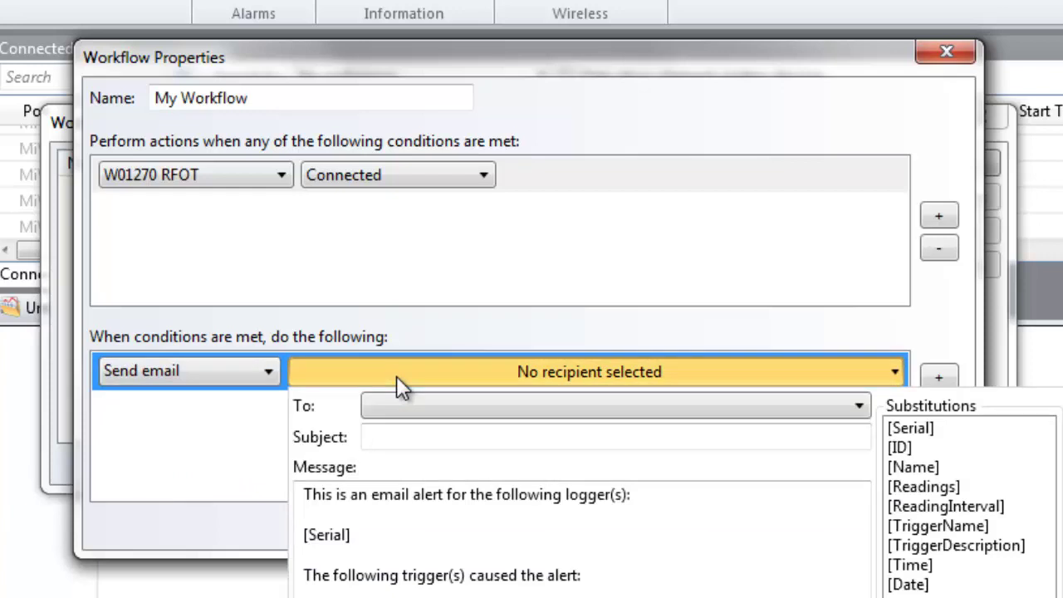
{"action": "left_click", "coordinate": [396, 375]}
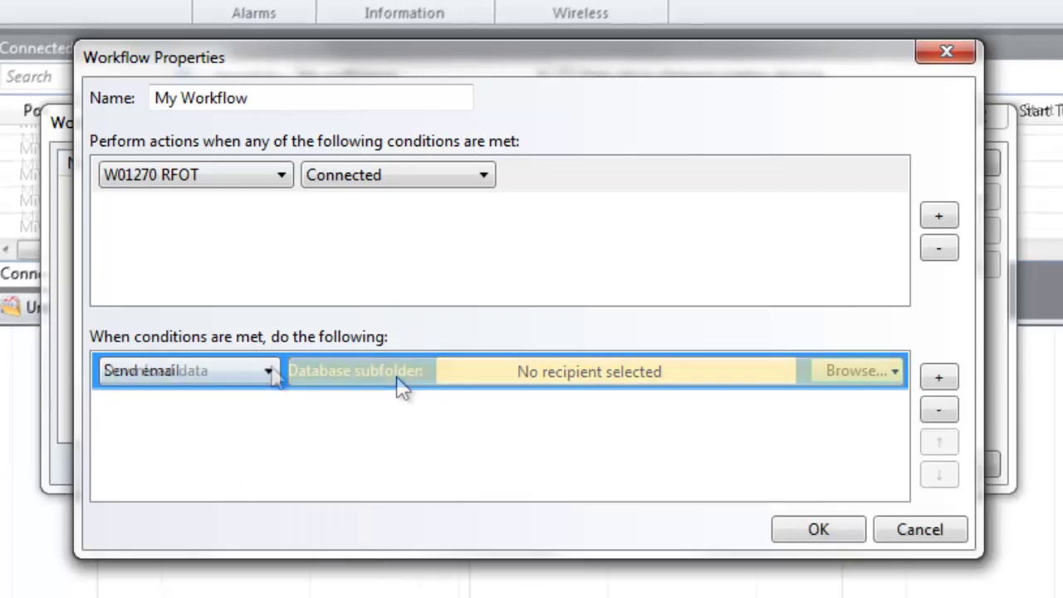
{"action": "left_click", "coordinate": [272, 370]}
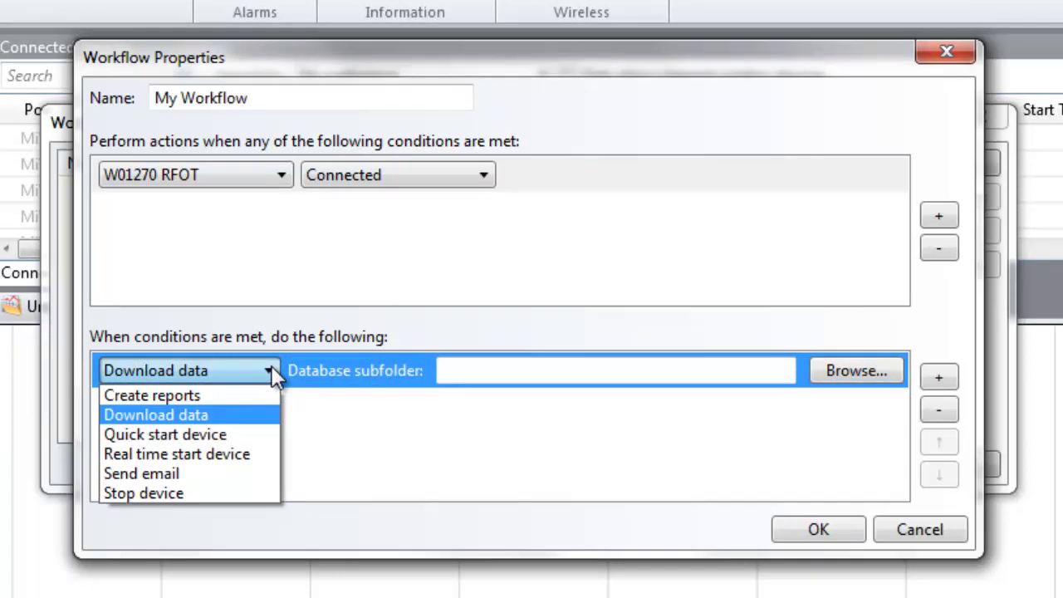
Step: Make the first action Stop device and add a Download data action saving to Datasets > Archives
{"action": "left_click", "coordinate": [240, 489]}
{"action": "left_click", "coordinate": [951, 383]}
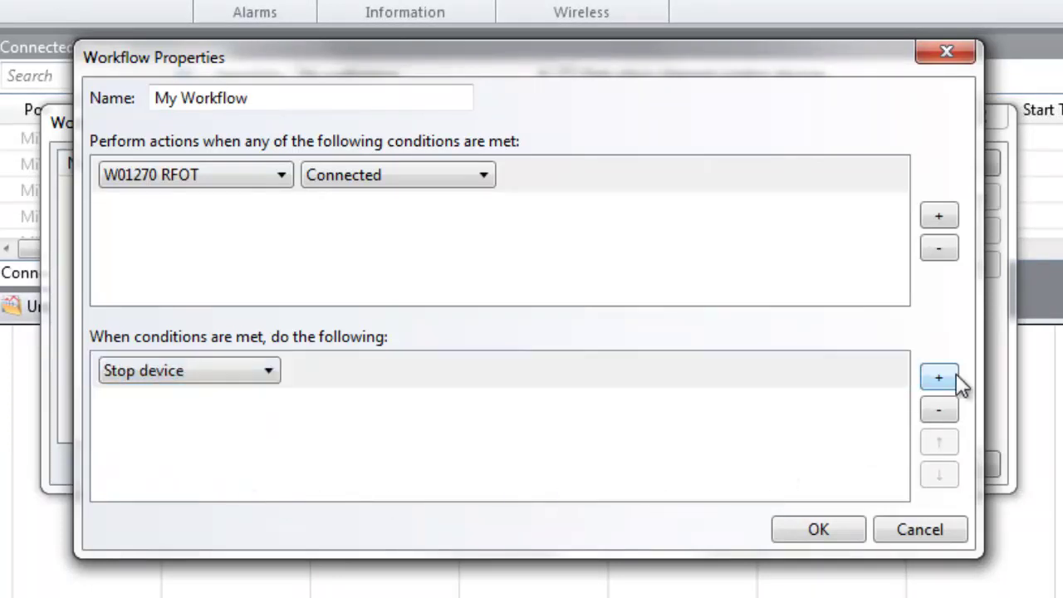
{"action": "left_click", "coordinate": [235, 407]}
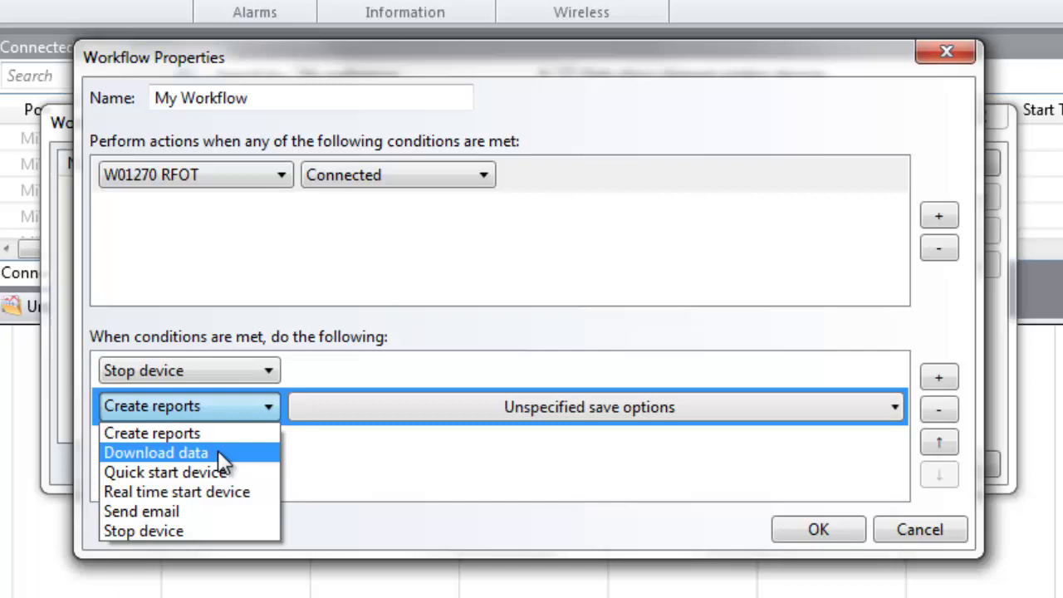
{"action": "left_click", "coordinate": [218, 450]}
{"action": "left_click", "coordinate": [864, 407]}
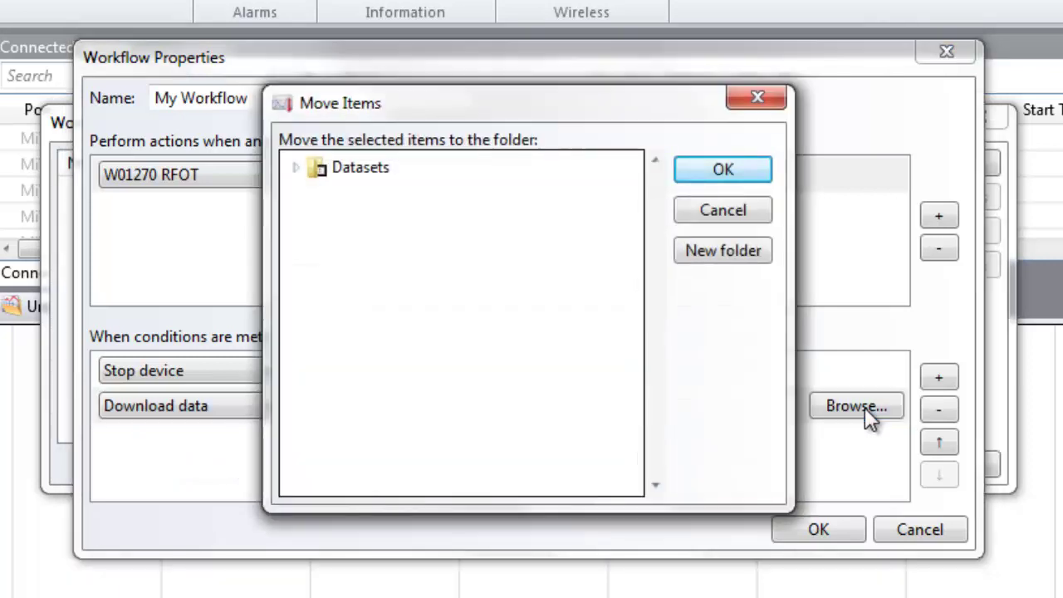
{"action": "left_click", "coordinate": [294, 167]}
{"action": "left_click", "coordinate": [348, 258]}
{"action": "left_click", "coordinate": [694, 170]}
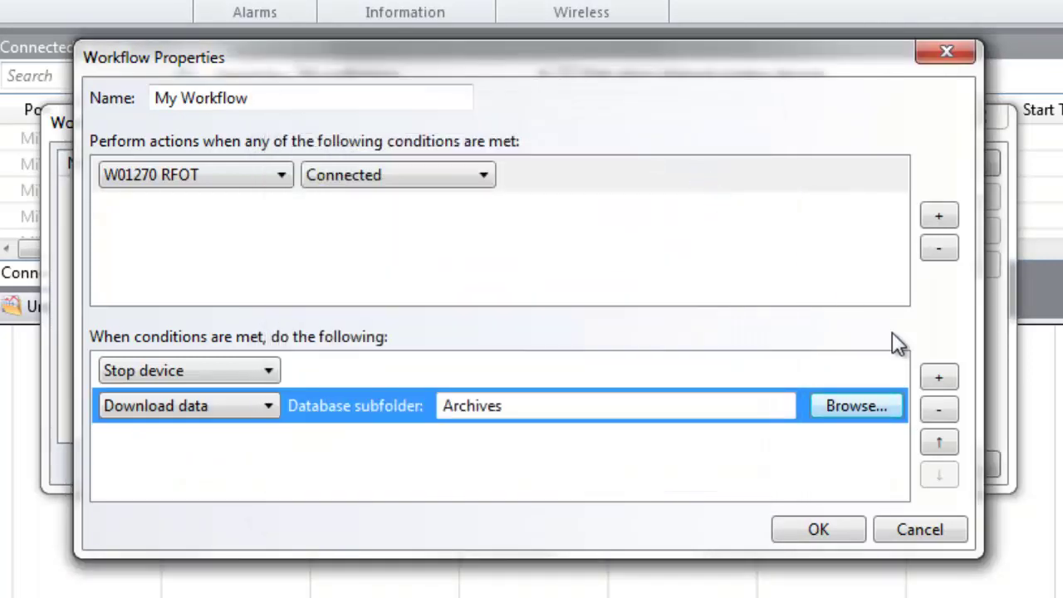
Step: Add a third action sending email to MadgeTech with subject 'My Data'
{"action": "left_click", "coordinate": [939, 376]}
{"action": "left_click", "coordinate": [235, 447]}
{"action": "left_click", "coordinate": [141, 548]}
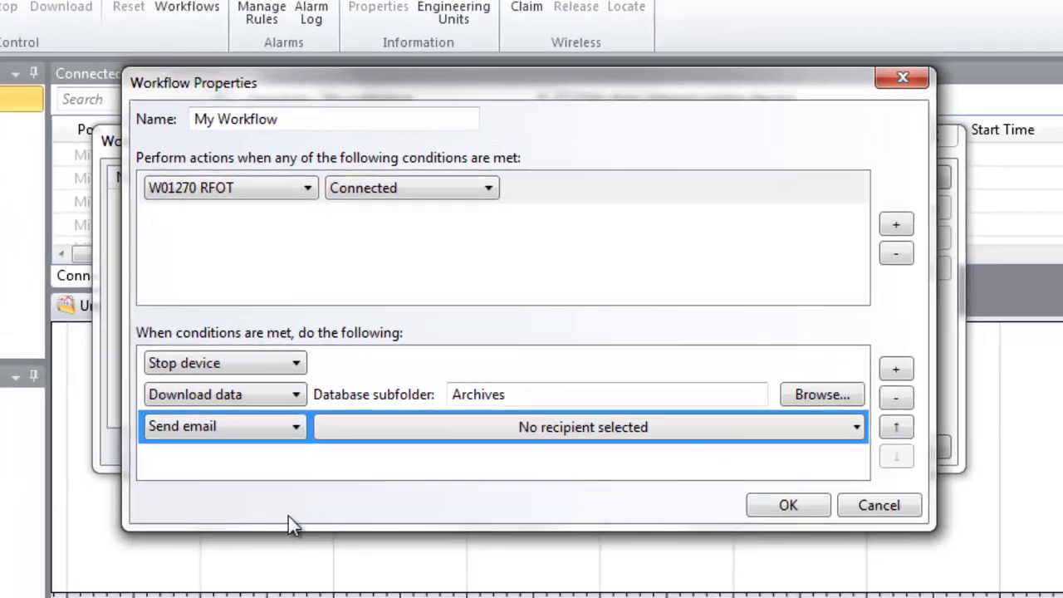
{"action": "left_click", "coordinate": [590, 442]}
{"action": "left_click", "coordinate": [496, 487]}
{"action": "left_click", "coordinate": [508, 440]}
{"action": "left_click", "coordinate": [502, 452]}
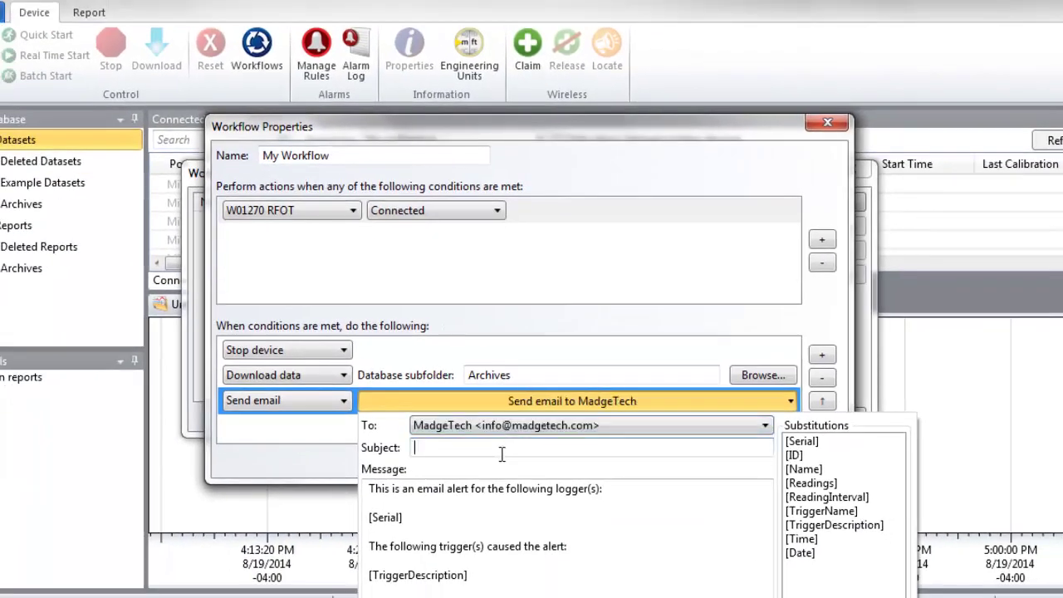
{"action": "type", "text": "My Data"}
{"action": "left_click", "coordinate": [520, 410]}
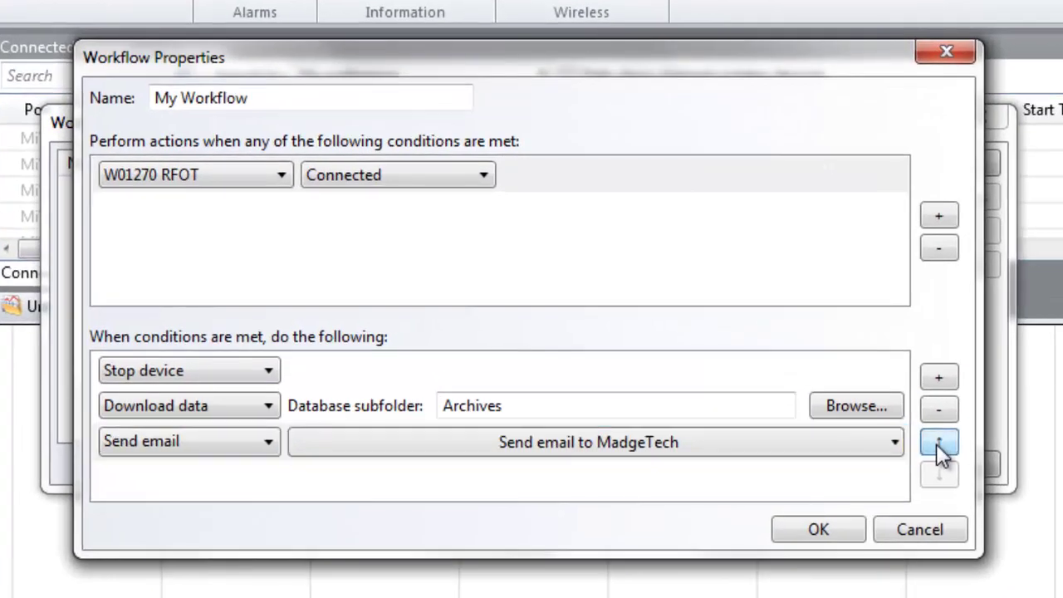
Step: Move the email step to the top with the arrows, then back to the end
{"action": "left_click", "coordinate": [936, 444]}
{"action": "left_click", "coordinate": [936, 443]}
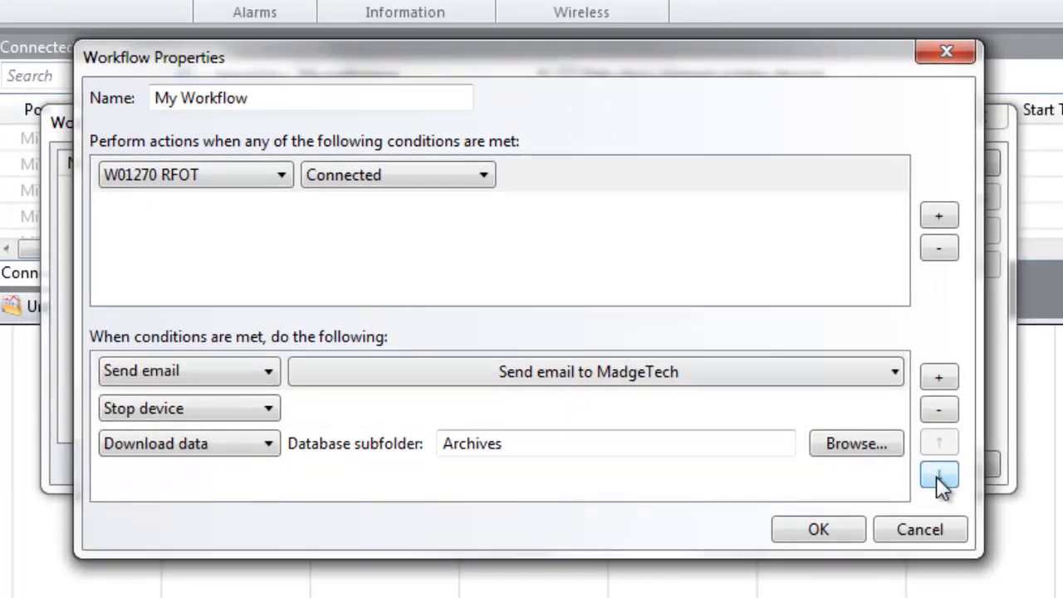
{"action": "left_click", "coordinate": [936, 473]}
{"action": "left_click", "coordinate": [936, 475]}
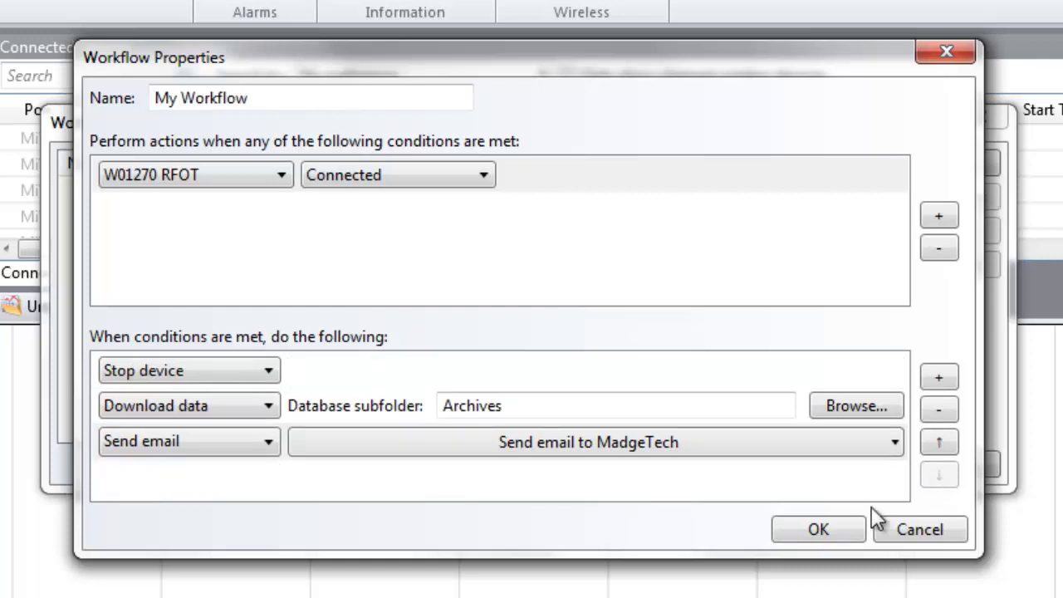
Step: Save My Workflow, disable it, reopen and confirm its properties, then re-enable it
{"action": "left_click", "coordinate": [817, 535]}
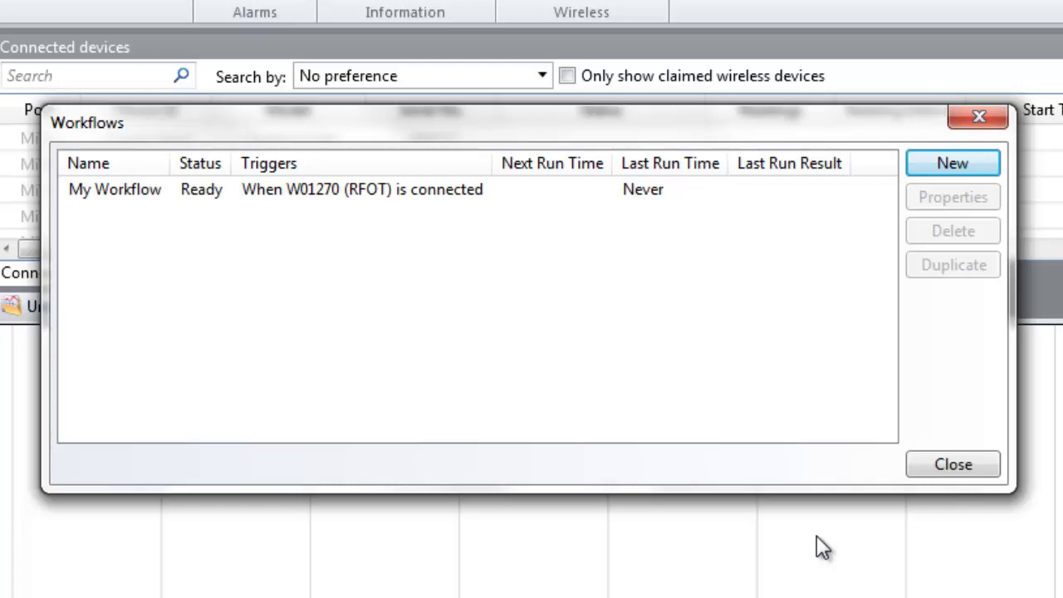
{"action": "left_click", "coordinate": [639, 196]}
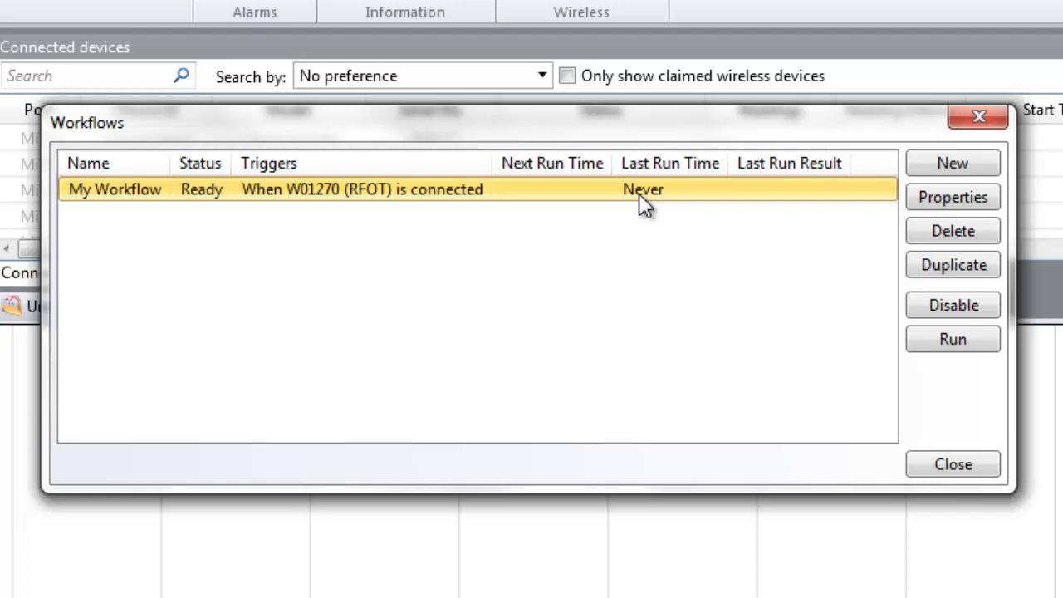
{"action": "left_click", "coordinate": [952, 308]}
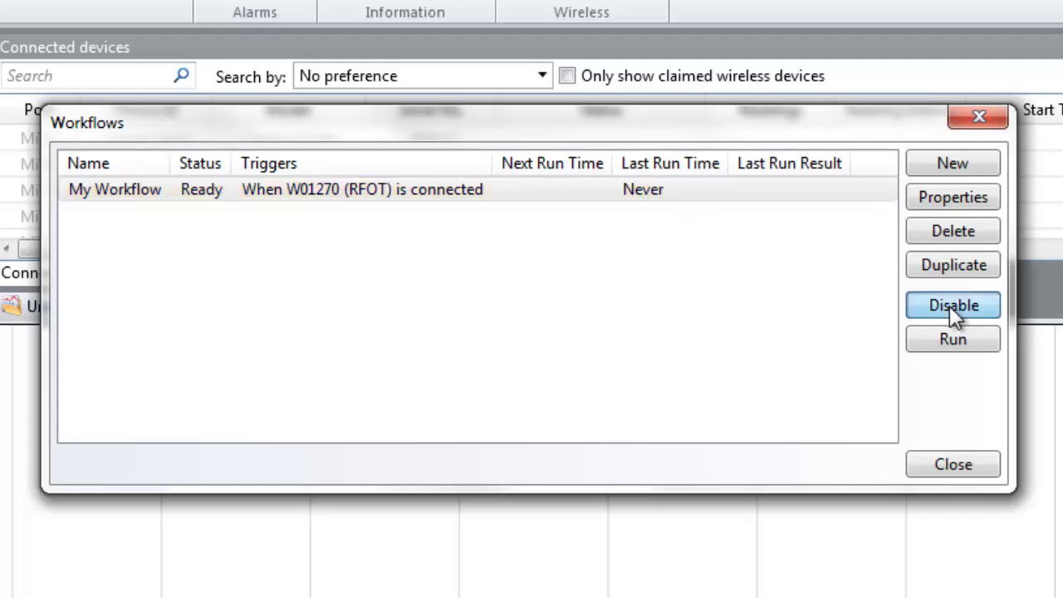
{"action": "left_click", "coordinate": [949, 197]}
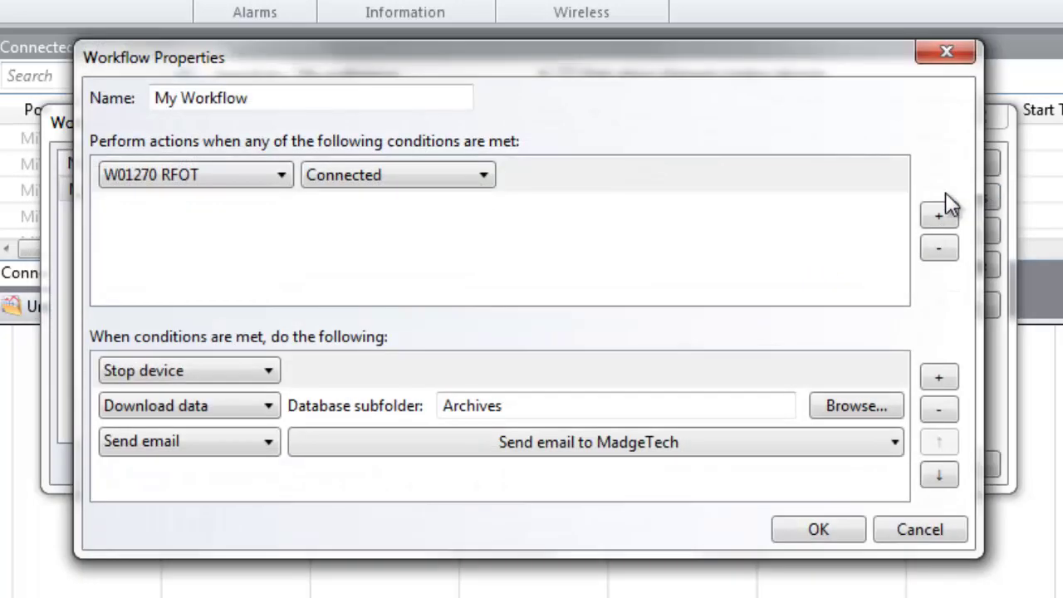
{"action": "left_click", "coordinate": [843, 397]}
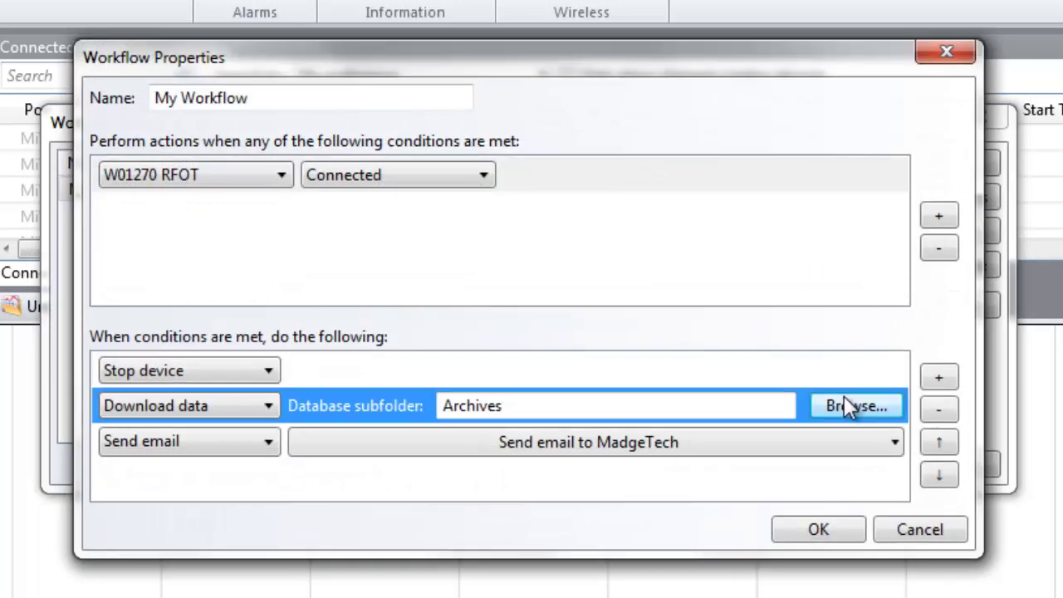
{"action": "left_click", "coordinate": [818, 531]}
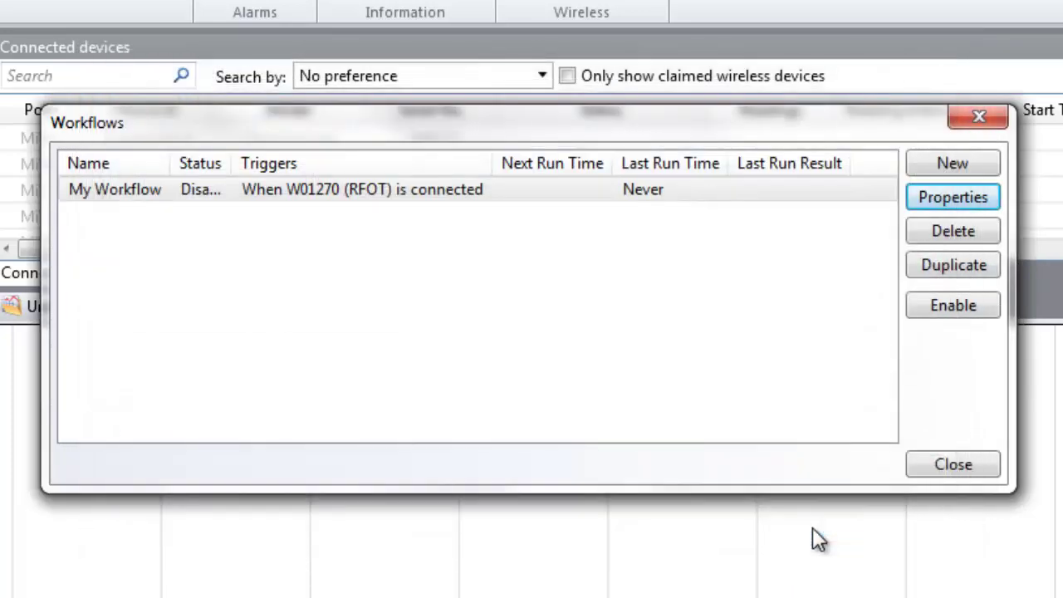
{"action": "left_click", "coordinate": [928, 309]}
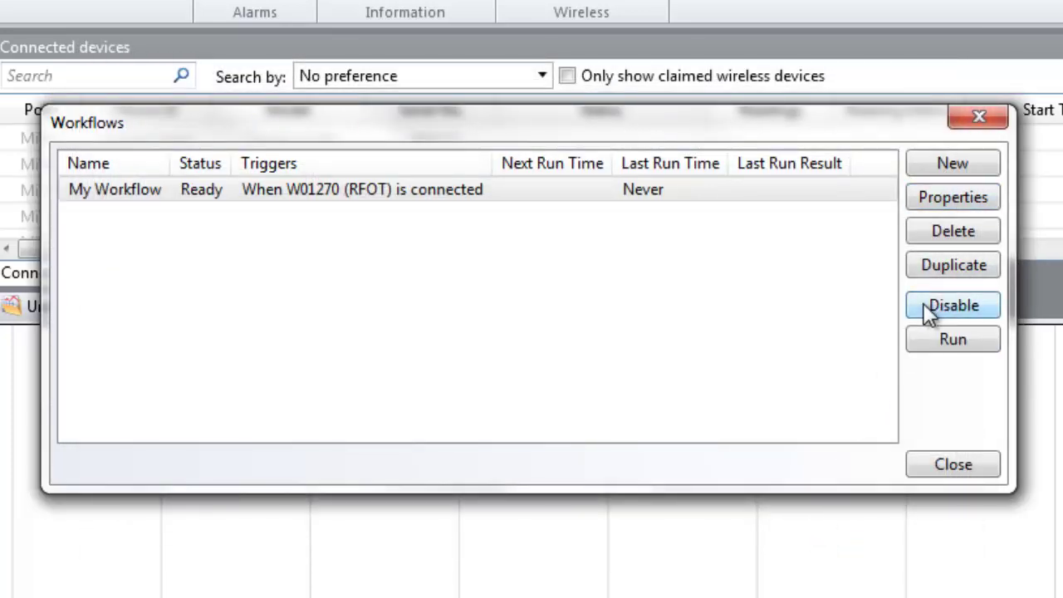
Step: Duplicate the workflow as 'My Workflow 2' triggered by Z00272 RFTemp2000A, accepting the warning
{"action": "left_click", "coordinate": [930, 265]}
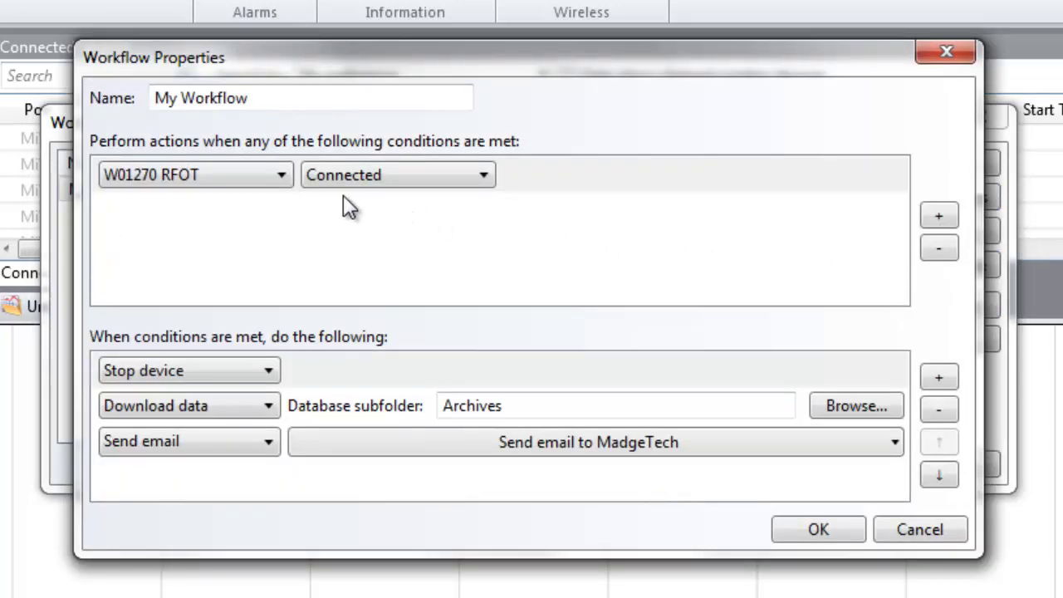
{"action": "left_click", "coordinate": [262, 184]}
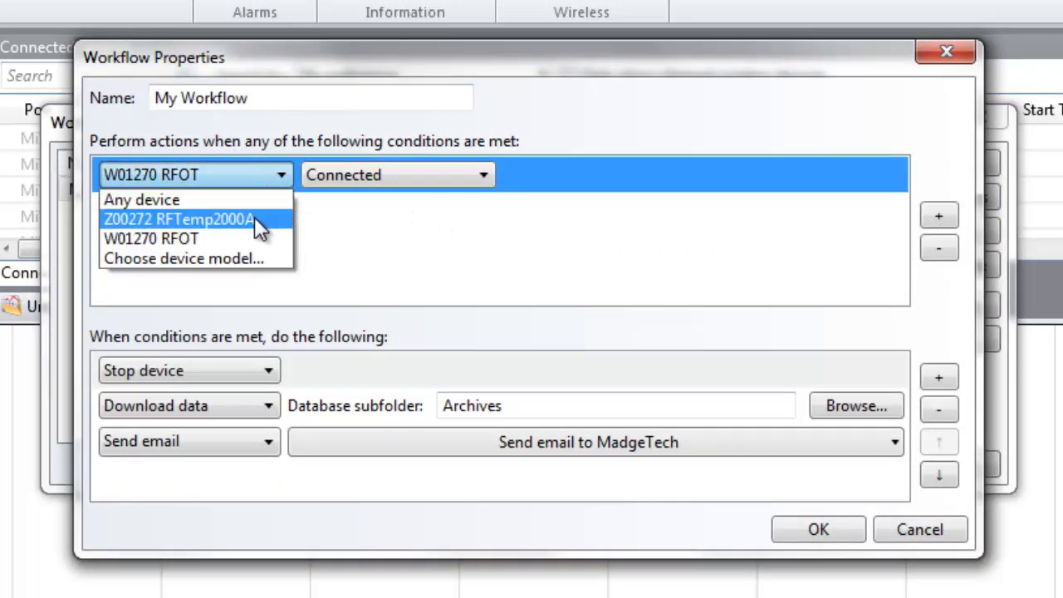
{"action": "left_click", "coordinate": [256, 220]}
{"action": "left_click", "coordinate": [265, 98]}
{"action": "type", "text": "2"}
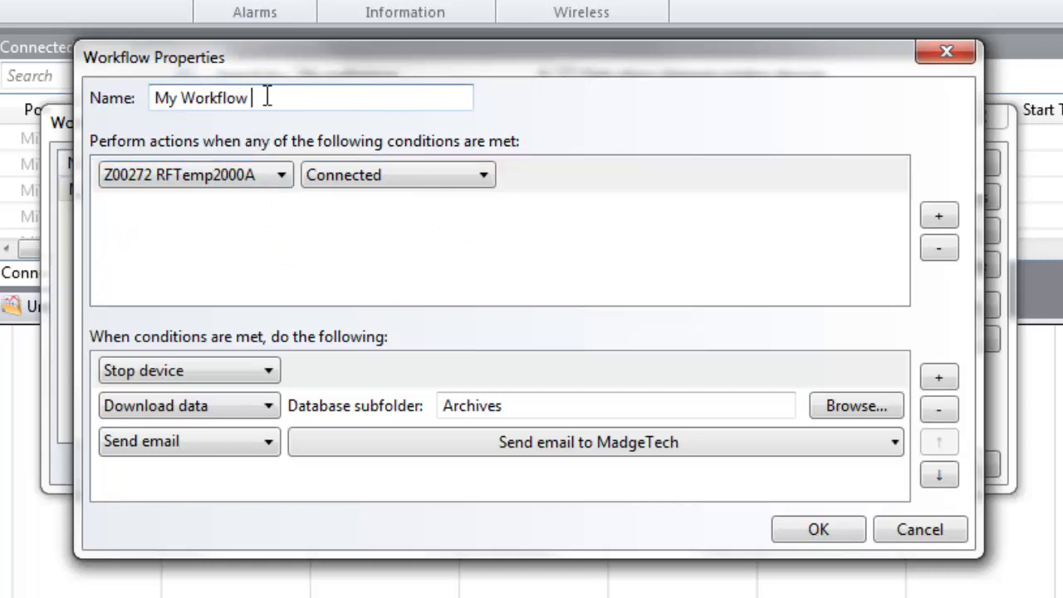
{"action": "left_click", "coordinate": [810, 528]}
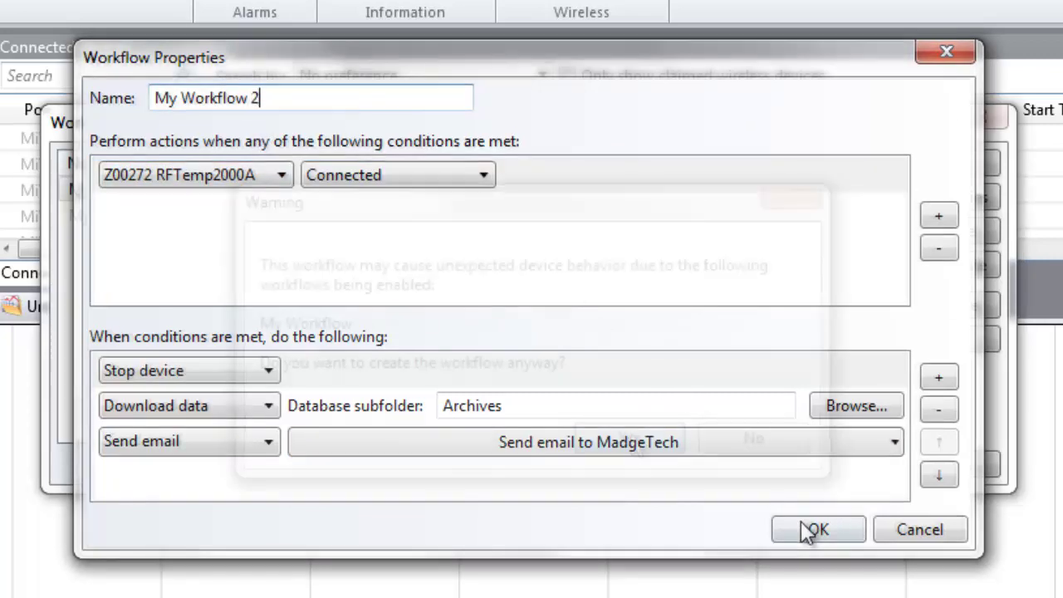
{"action": "left_click", "coordinate": [661, 400]}
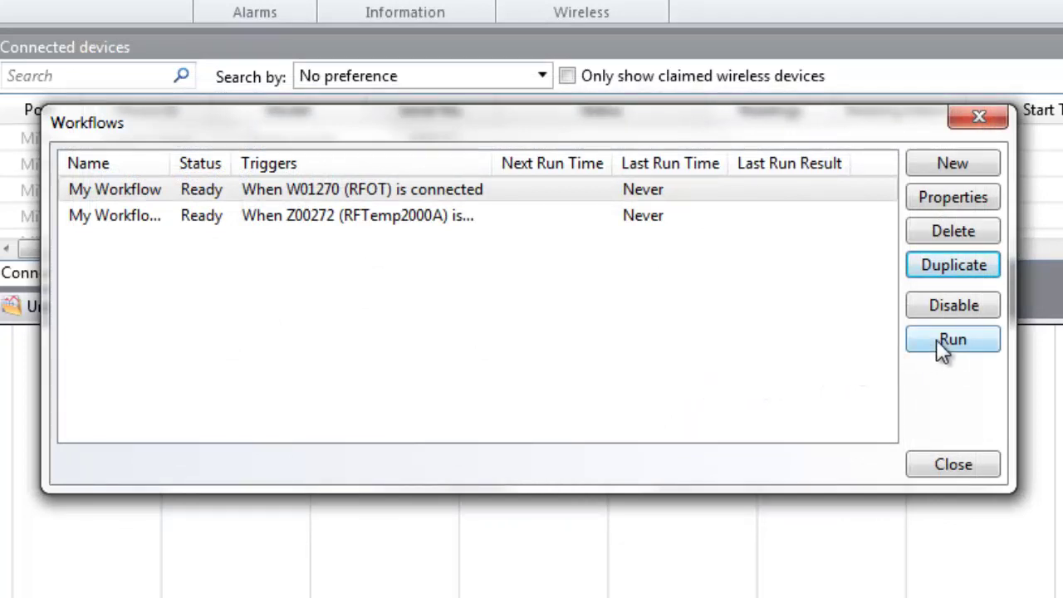
Step: Close the Workflows dialog
{"action": "left_click", "coordinate": [923, 459]}
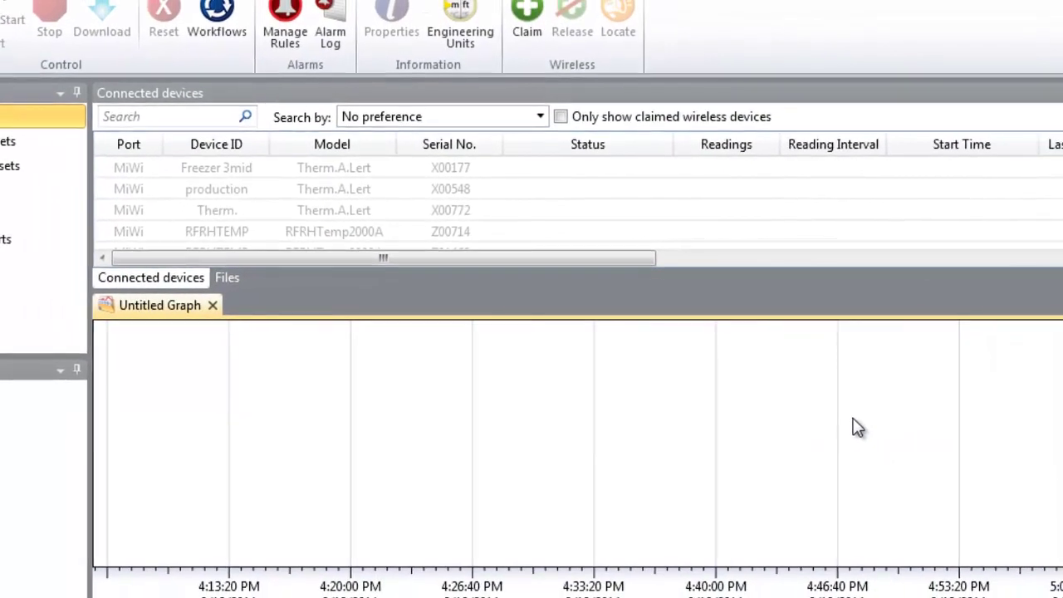